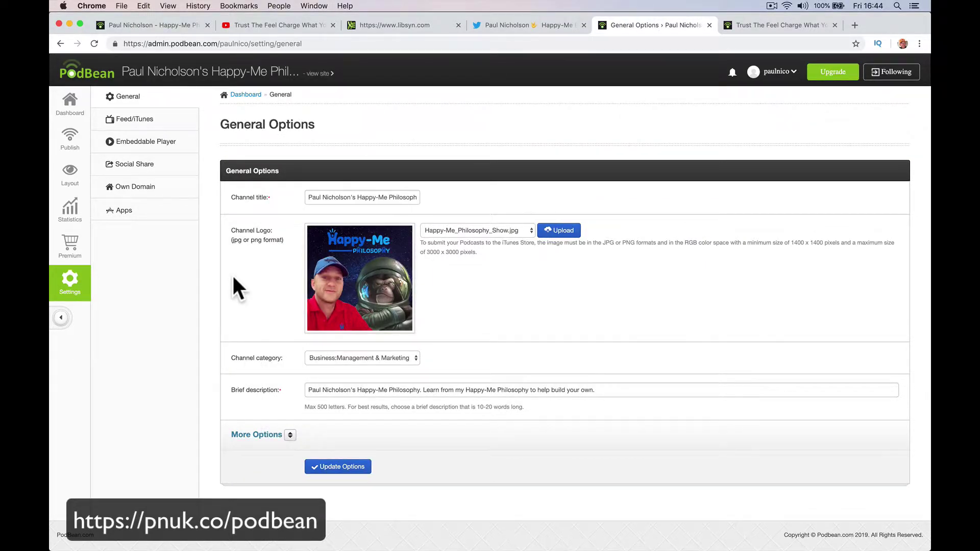
- Open the Feed/iTunes settings page and select the channel's RSS feed address
{"action": "left_click", "coordinate": [157, 122]}
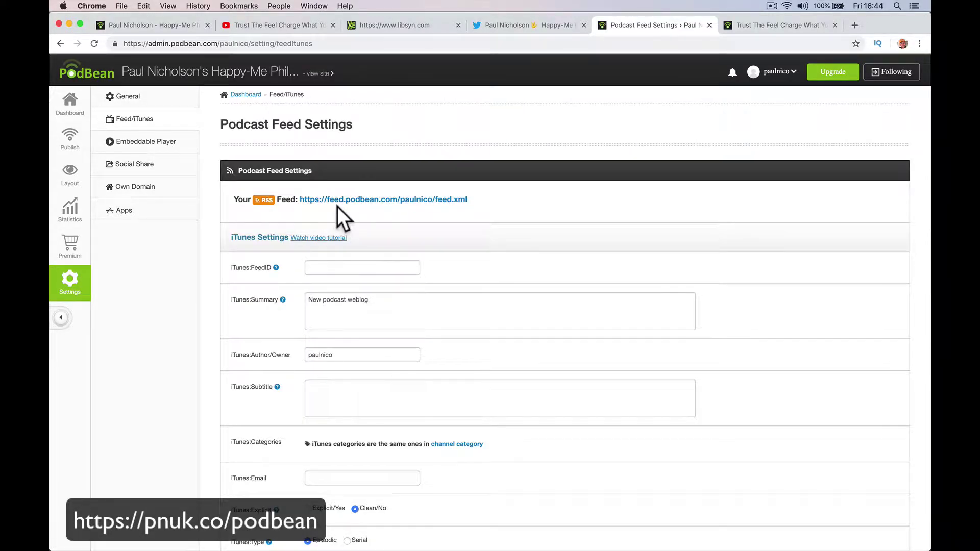
{"action": "left_click_drag", "start_coordinate": [467, 200], "coordinate": [300, 201]}
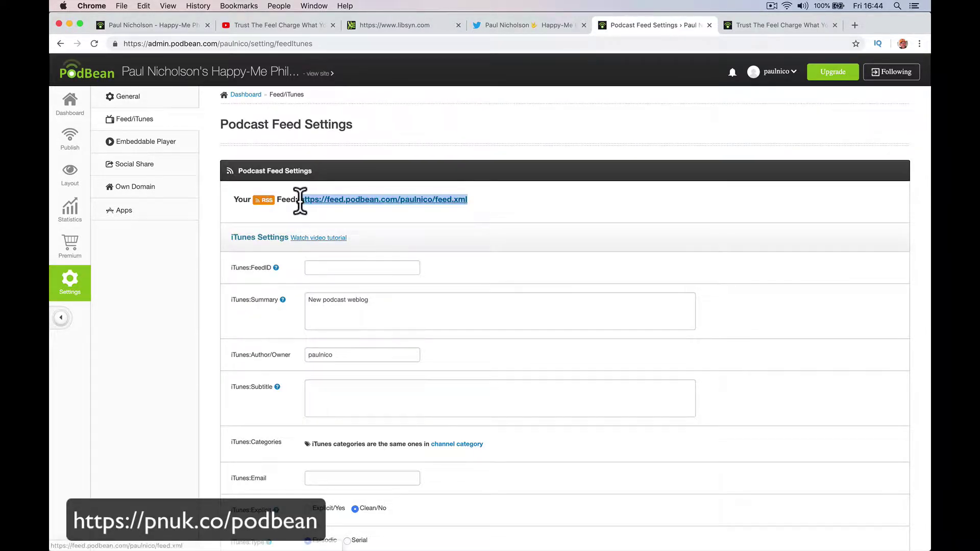
{"action": "left_click", "coordinate": [312, 211]}
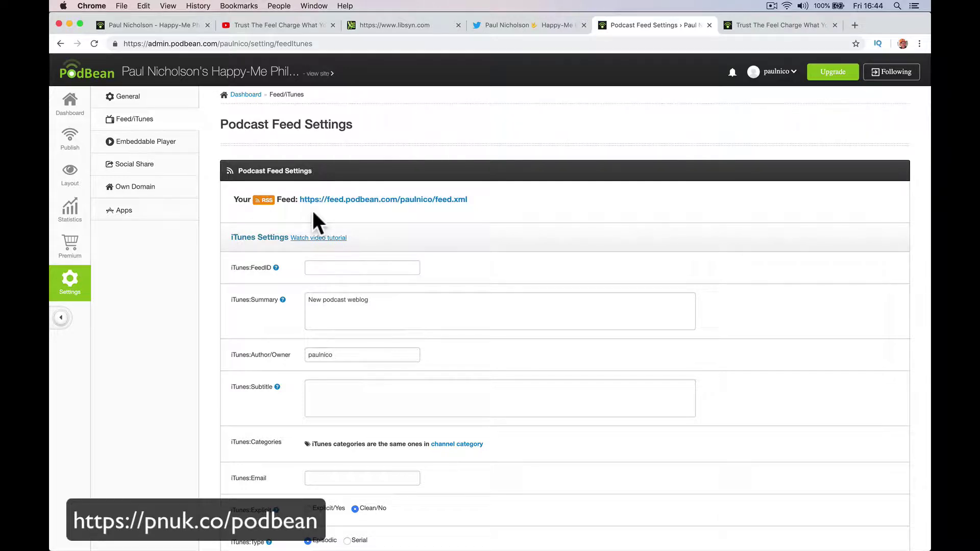
- Replace the iTunes summary with the owner's 'Happy-Me Philosophy Podcast' title
{"action": "left_click", "coordinate": [324, 267]}
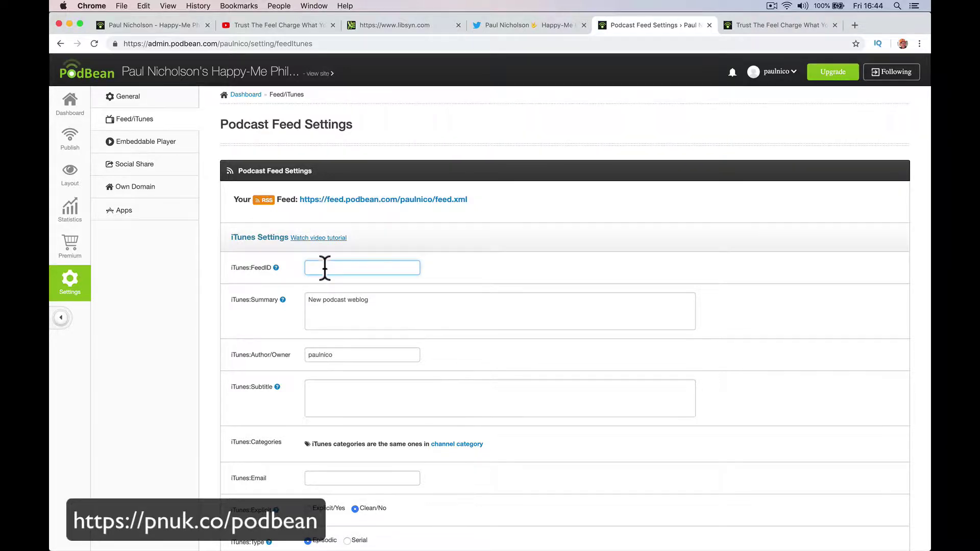
{"action": "scroll", "coordinate": [321, 346], "scroll_direction": "down", "scroll_amount": 5}
{"action": "scroll", "coordinate": [320, 341], "scroll_direction": "up", "scroll_amount": 5}
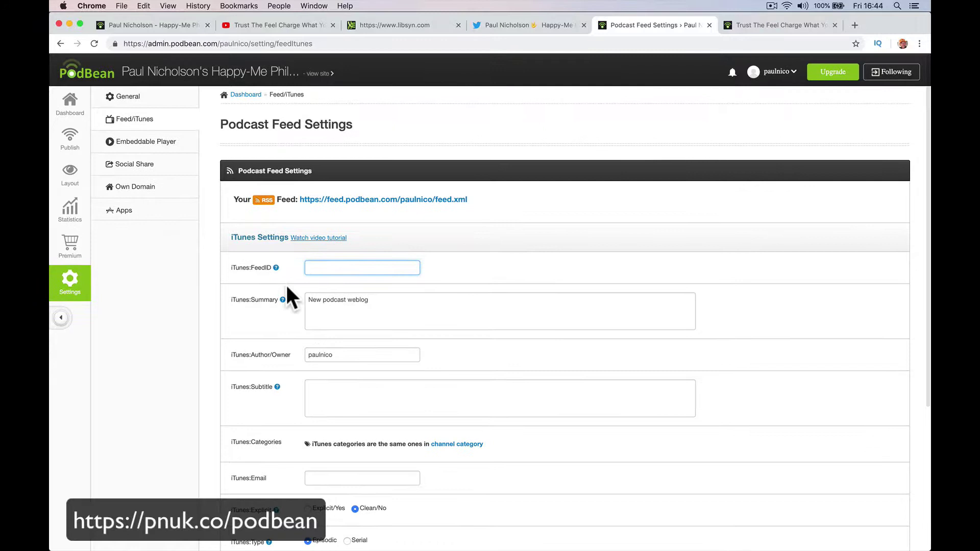
{"action": "mouse_move", "coordinate": [276, 270]}
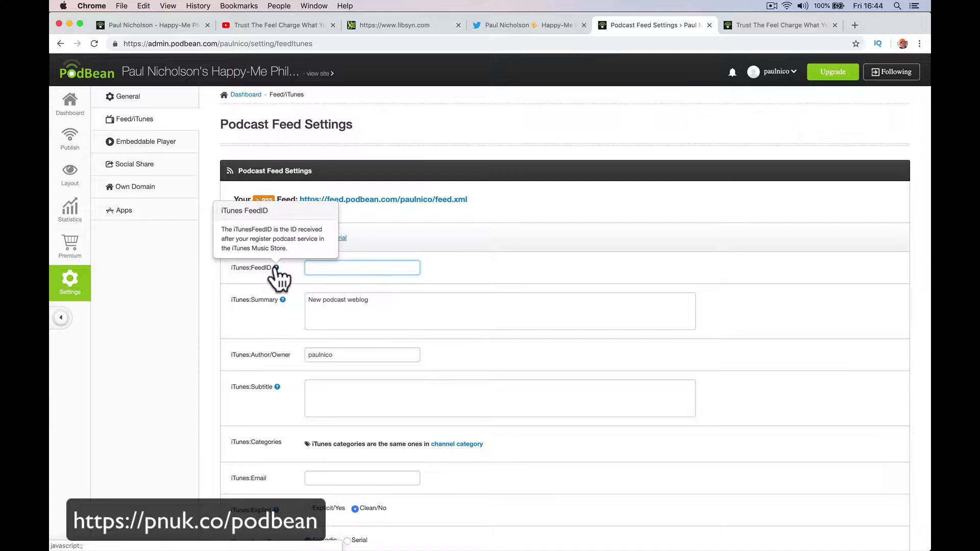
{"action": "triple_click", "coordinate": [326, 306]}
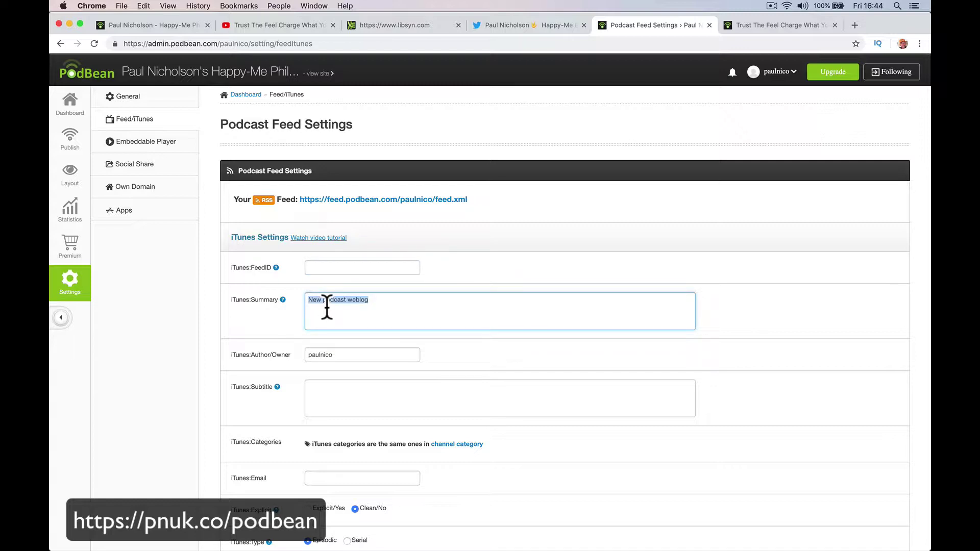
{"action": "type", "text": "Me Philosophy Podcast"}
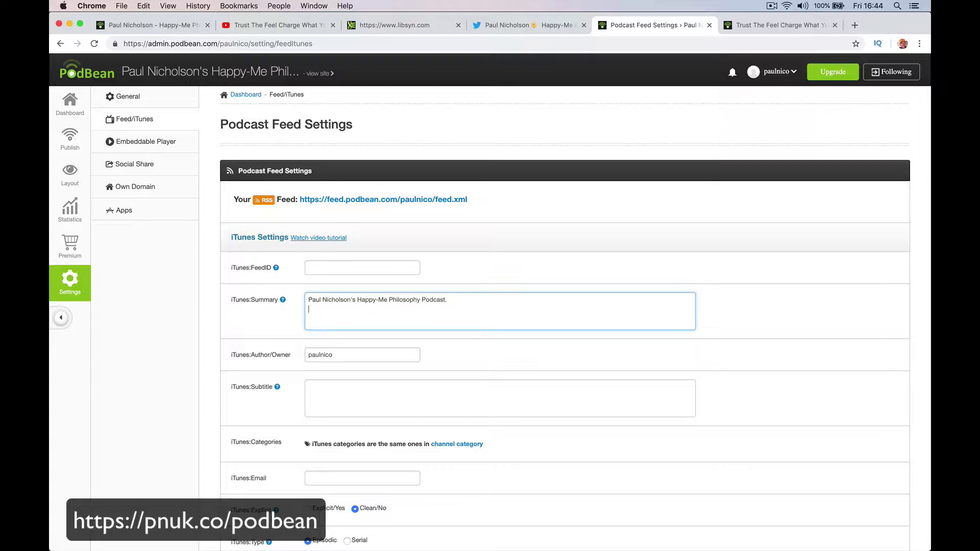
- Set the author to the owner's full name and subtitle to 'Learn your Happy-Me Philosophy from lisrtening to mine.'
{"action": "double_click", "coordinate": [323, 356]}
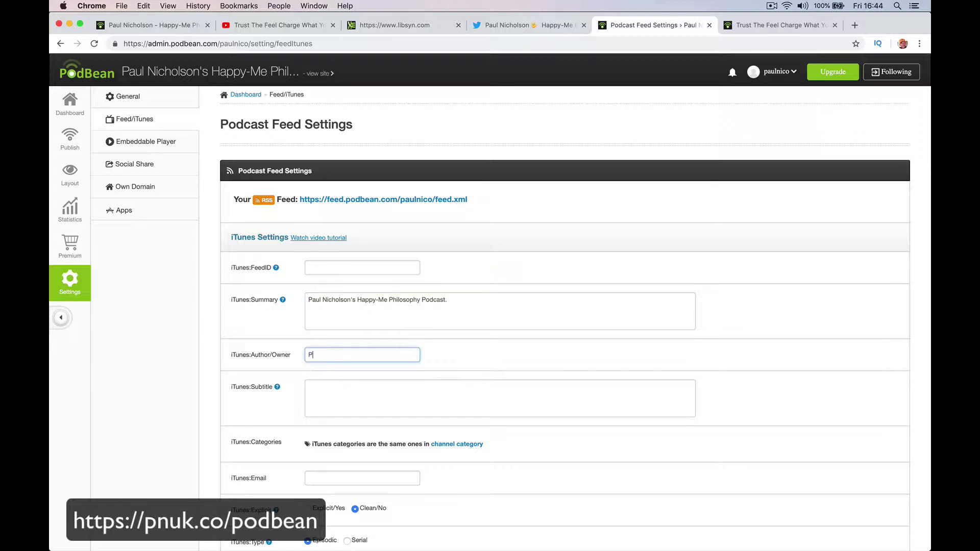
{"action": "key", "text": "Tab"}
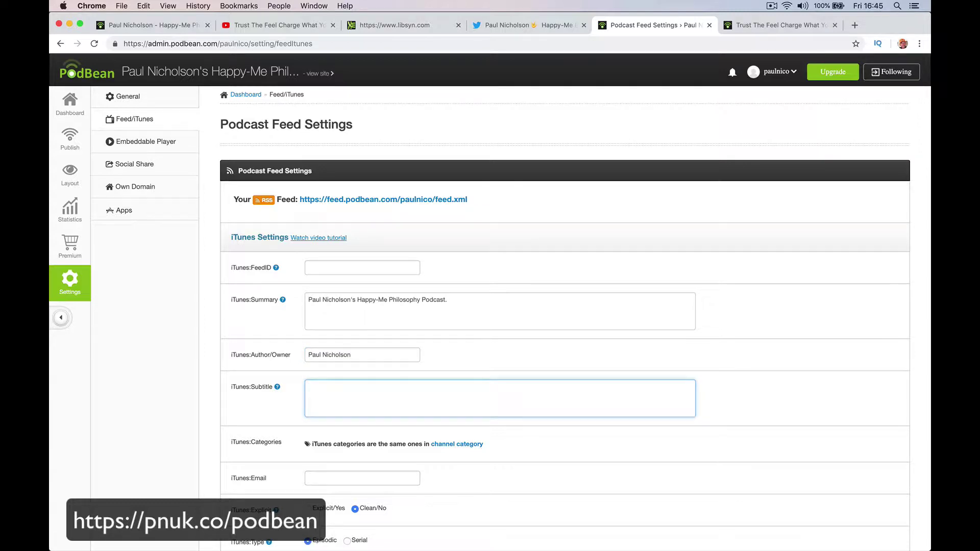
{"action": "type", "text": "Learn your Happy-Me Philosophy from lisrt"}
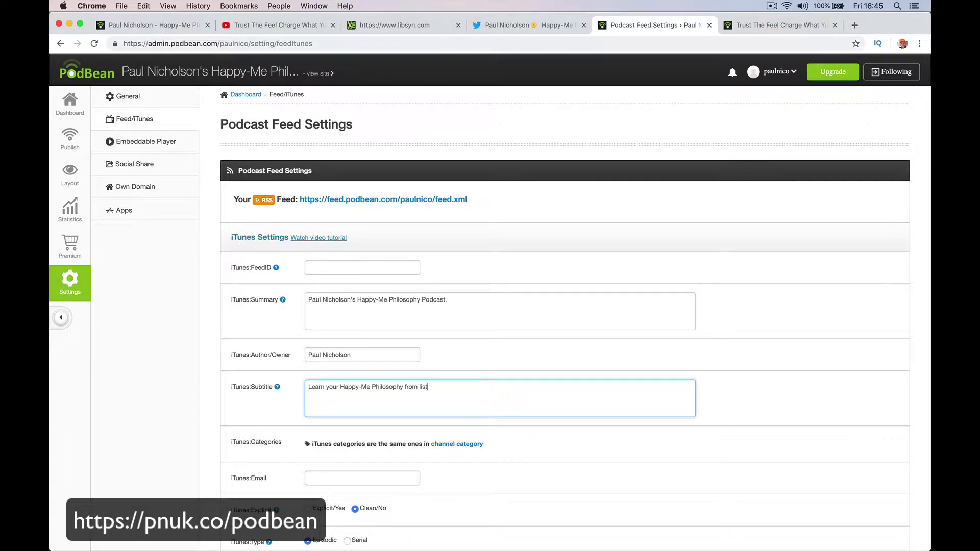
{"action": "type", "text": "ening to mine."}
- Enter the owner's contact e-mail in iTunes:Email, leaving Clean and Episodic selected
{"action": "scroll", "coordinate": [355, 396], "scroll_direction": "down", "scroll_amount": 4}
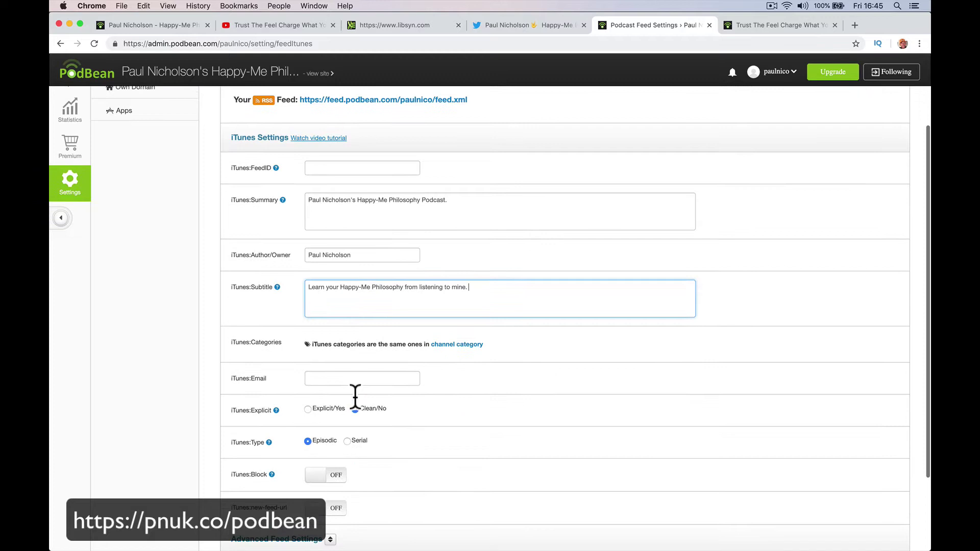
{"action": "left_click", "coordinate": [340, 375]}
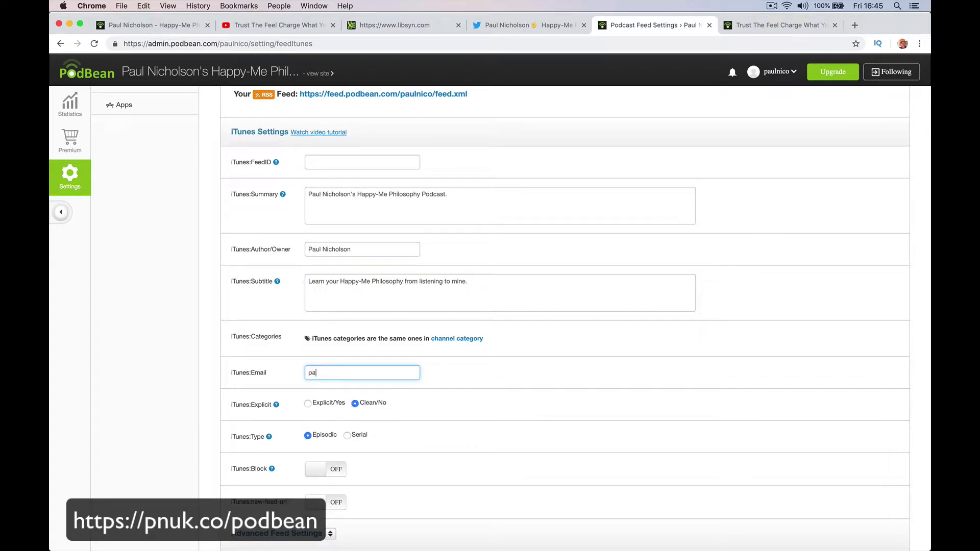
{"action": "key", "text": "Tab"}
{"action": "scroll", "coordinate": [350, 387], "scroll_direction": "down", "scroll_amount": 1}
{"action": "scroll", "coordinate": [350, 387], "scroll_direction": "down", "scroll_amount": 1}
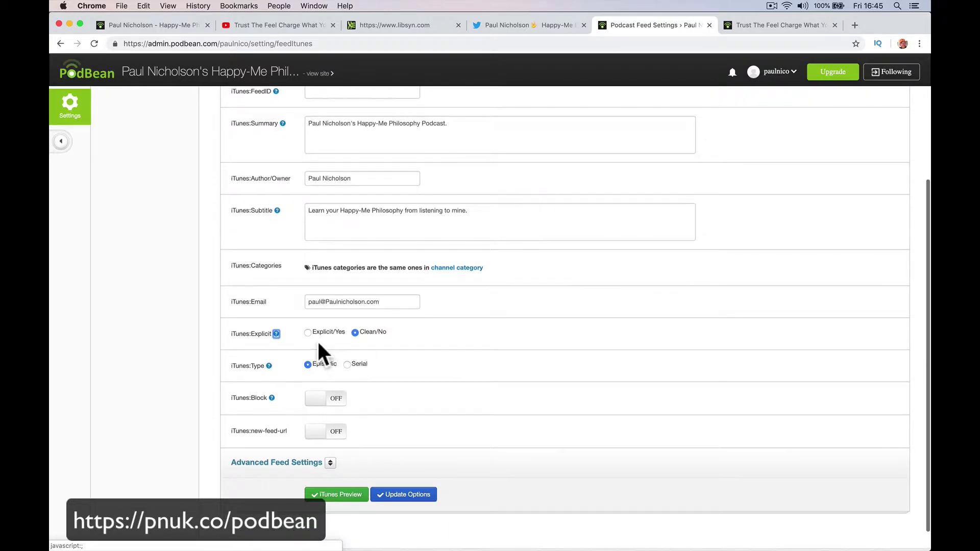
{"action": "left_click", "coordinate": [327, 335]}
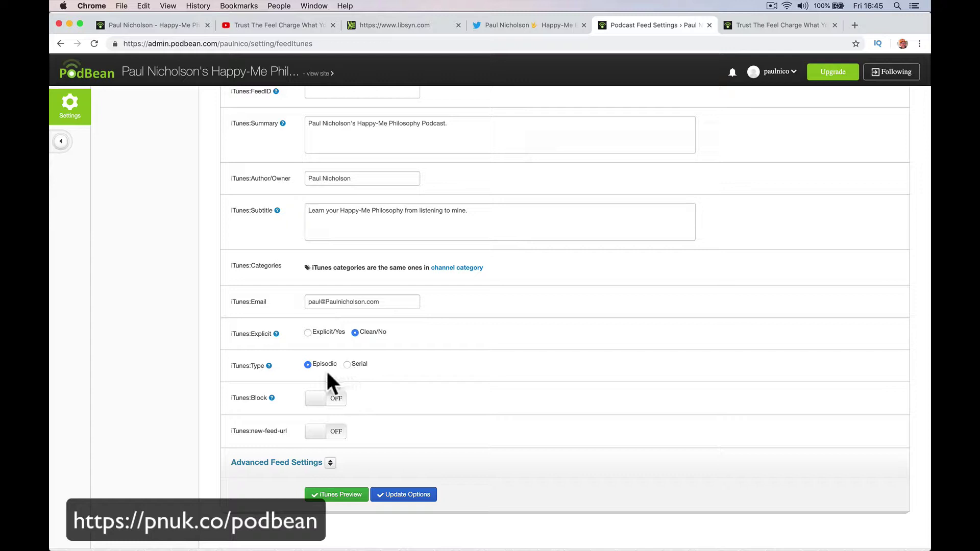
{"action": "mouse_move", "coordinate": [269, 366]}
- Preview the iTunes listing, then save the feed settings with Update Options
{"action": "mouse_move", "coordinate": [270, 399]}
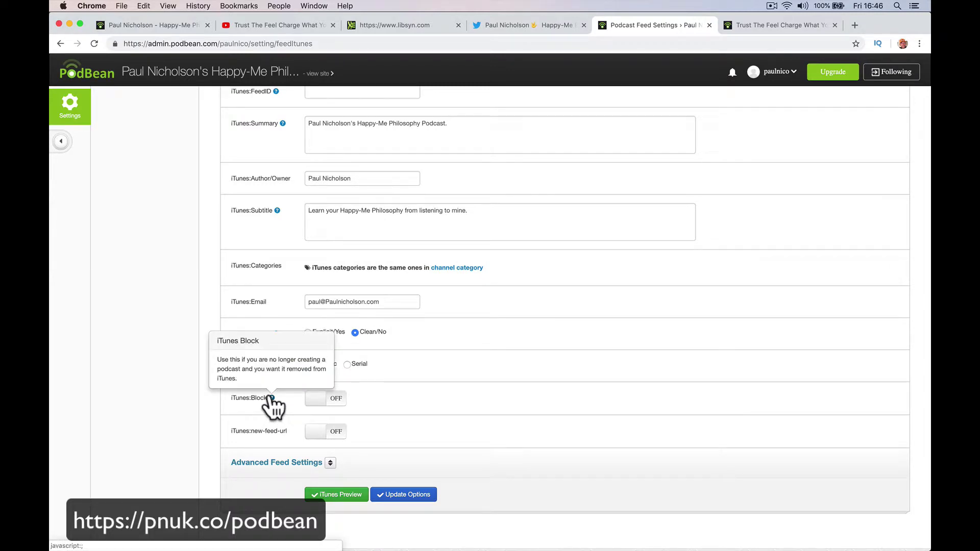
{"action": "scroll", "coordinate": [280, 411], "scroll_direction": "down", "scroll_amount": 1}
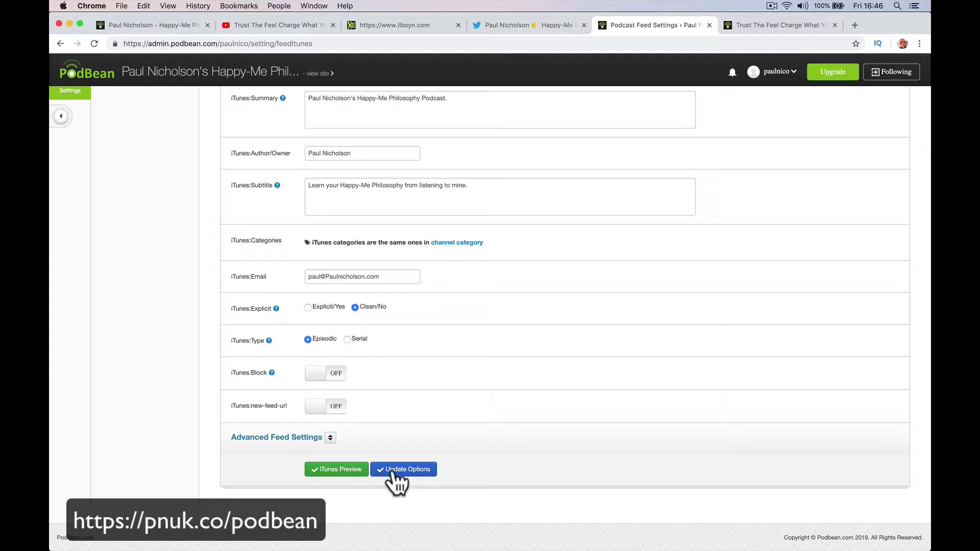
{"action": "left_click", "coordinate": [341, 469]}
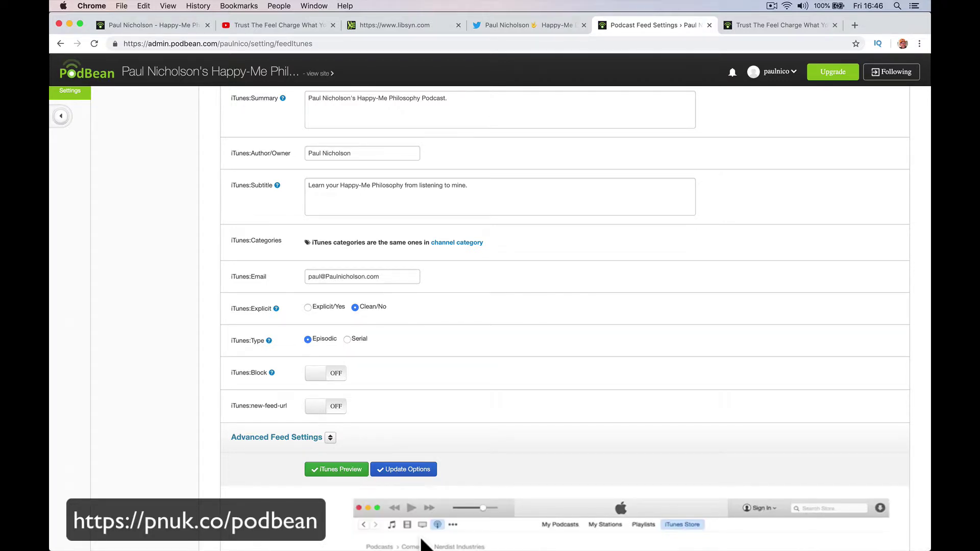
{"action": "scroll", "coordinate": [422, 510], "scroll_direction": "down", "scroll_amount": 5}
{"action": "scroll", "coordinate": [421, 535], "scroll_direction": "down", "scroll_amount": 2}
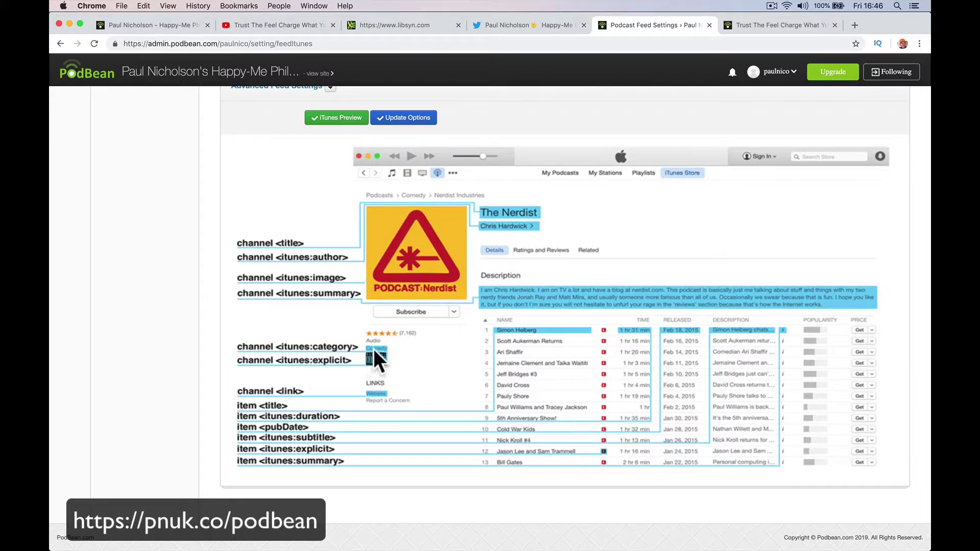
{"action": "scroll", "coordinate": [359, 290], "scroll_direction": "up", "scroll_amount": 3}
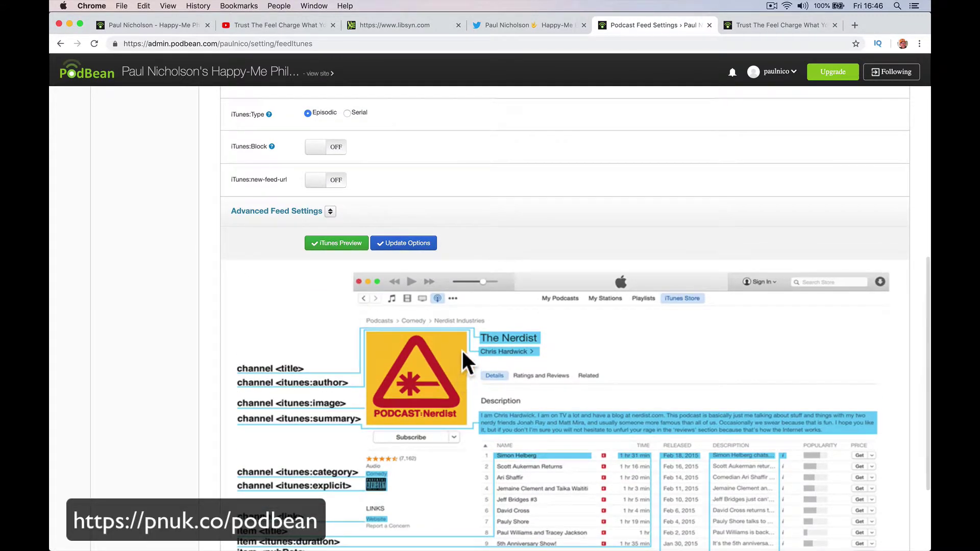
{"action": "scroll", "coordinate": [463, 296], "scroll_direction": "up", "scroll_amount": 1}
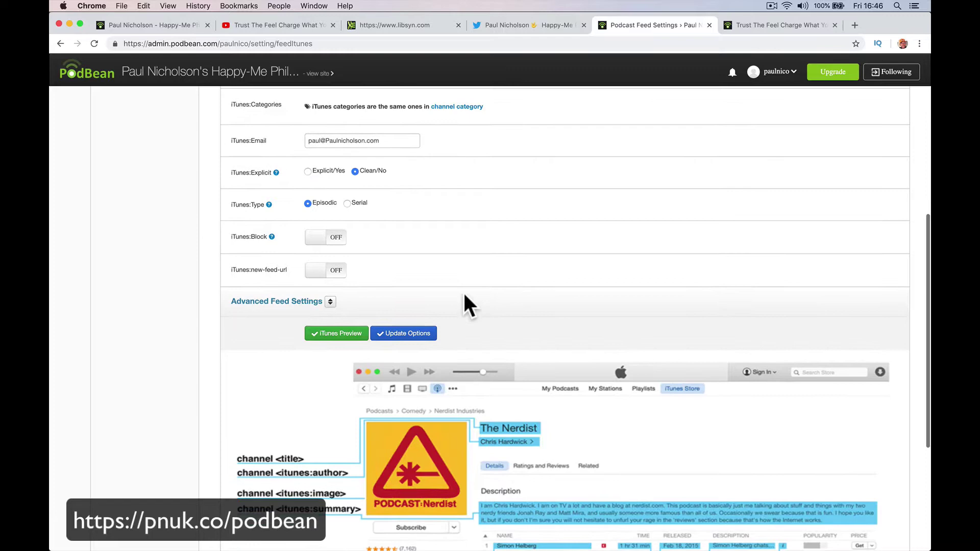
{"action": "left_click", "coordinate": [430, 340]}
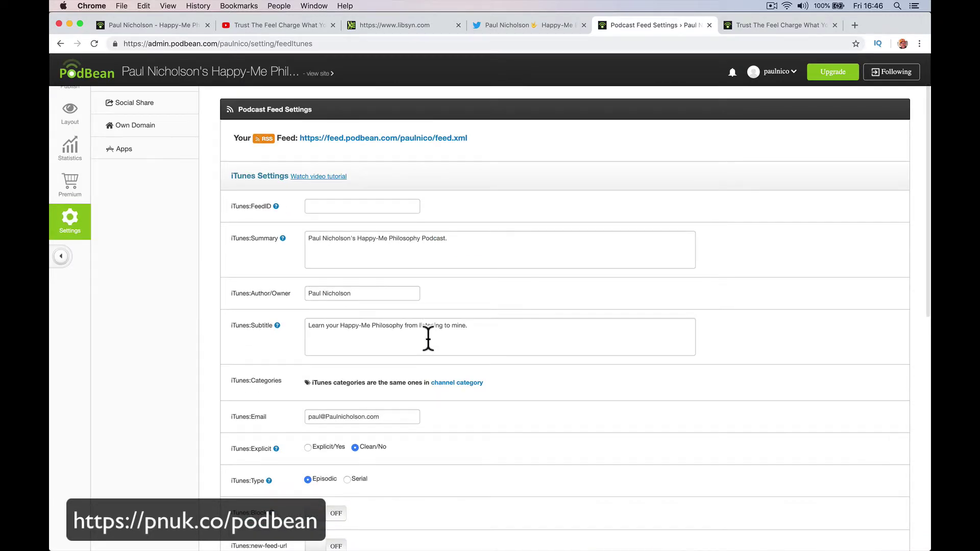
{"action": "left_click", "coordinate": [420, 332]}
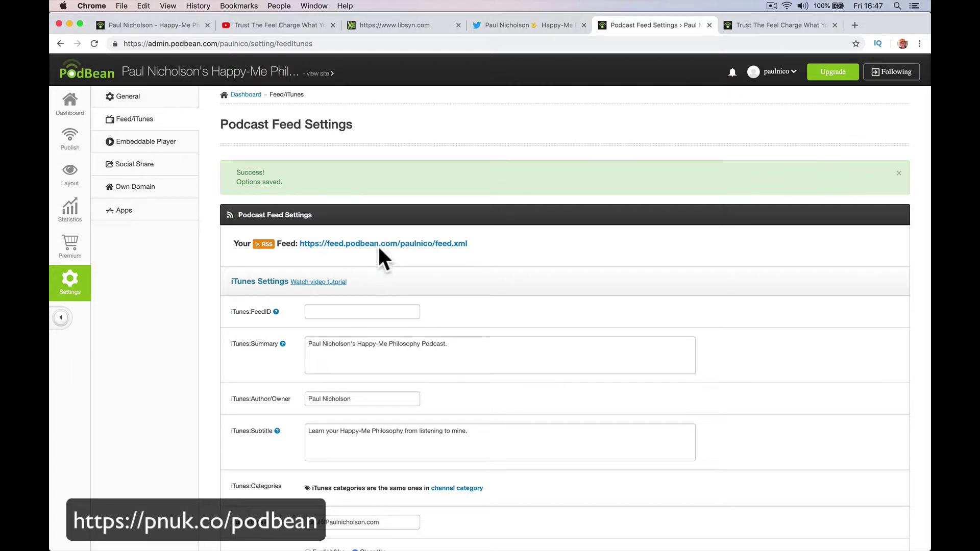
- Select the RSS feed address and glance at the episode tab before returning
{"action": "left_click_drag", "start_coordinate": [470, 244], "coordinate": [297, 245]}
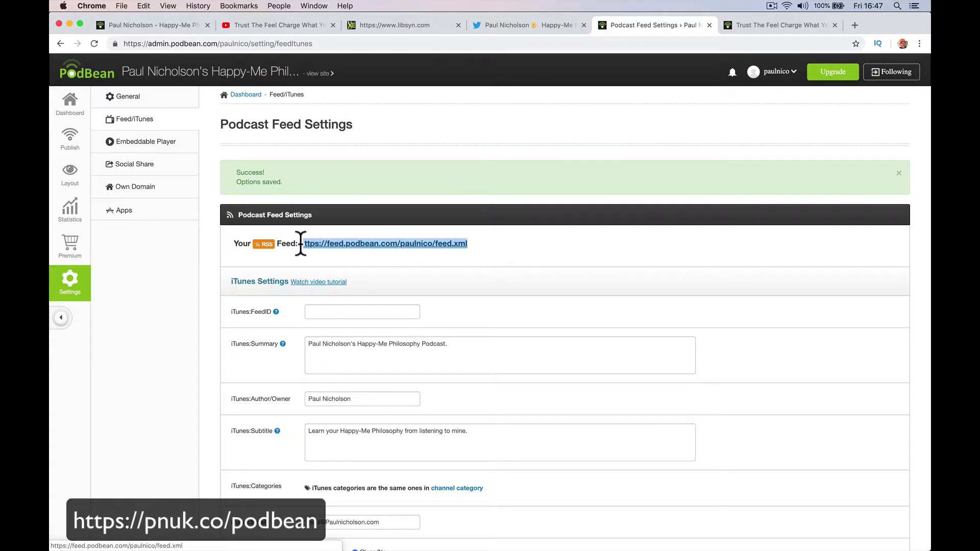
{"action": "left_click", "coordinate": [764, 27]}
{"action": "left_click", "coordinate": [668, 26]}
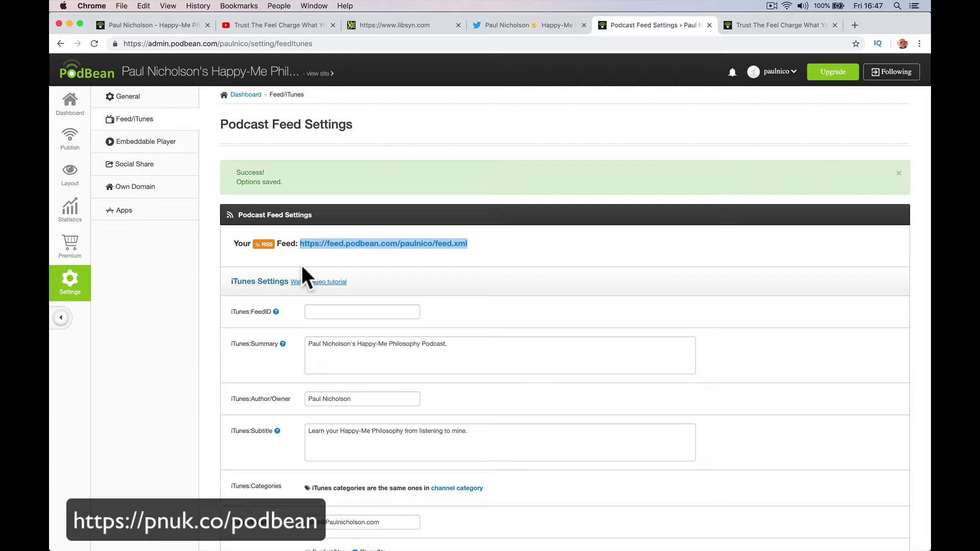
- Open the video tutorial on submitting to iTunes and scroll through it
{"action": "left_click", "coordinate": [310, 282]}
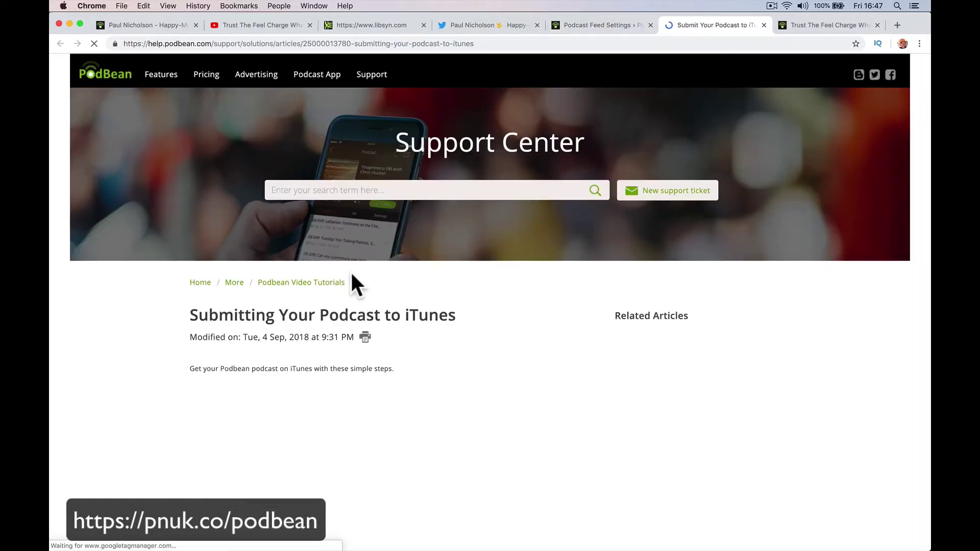
{"action": "scroll", "coordinate": [238, 382], "scroll_direction": "down", "scroll_amount": 3}
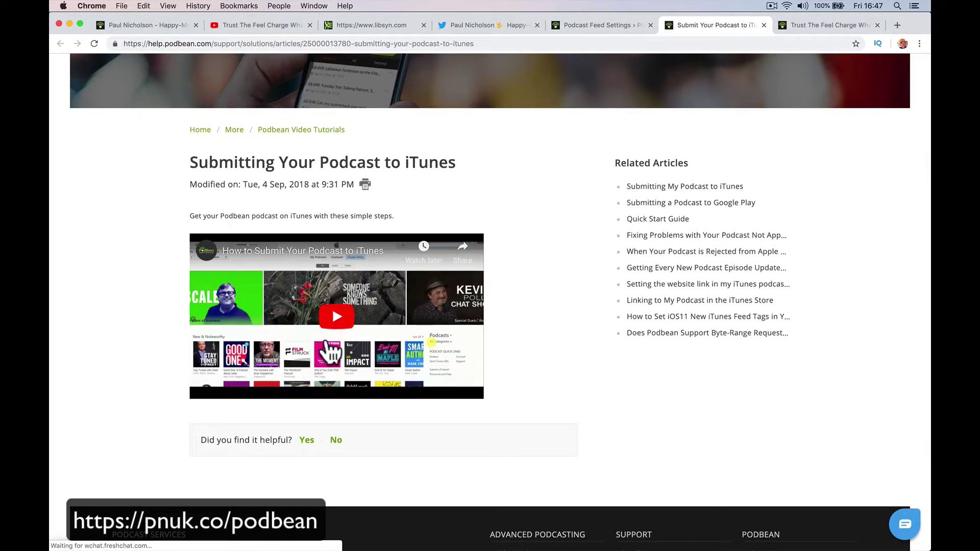
{"action": "scroll", "coordinate": [436, 212], "scroll_direction": "up", "scroll_amount": 3}
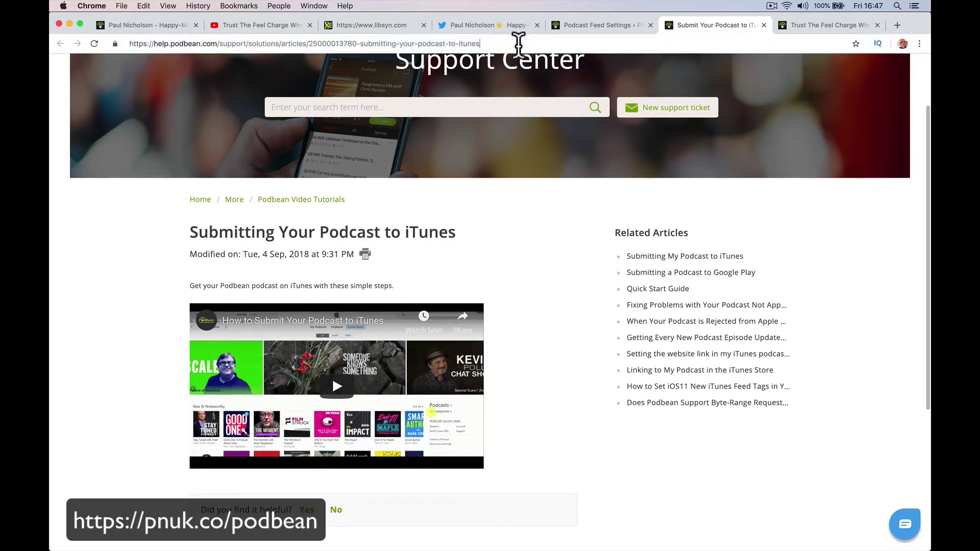
- Search Google for 'itunes submit podcast'
{"action": "left_click", "coordinate": [518, 43]}
{"action": "type", "text": "p"}
{"action": "key", "text": "BackSpace"}
{"action": "key", "text": "BackSpace"}
{"action": "type", "text": "i"}
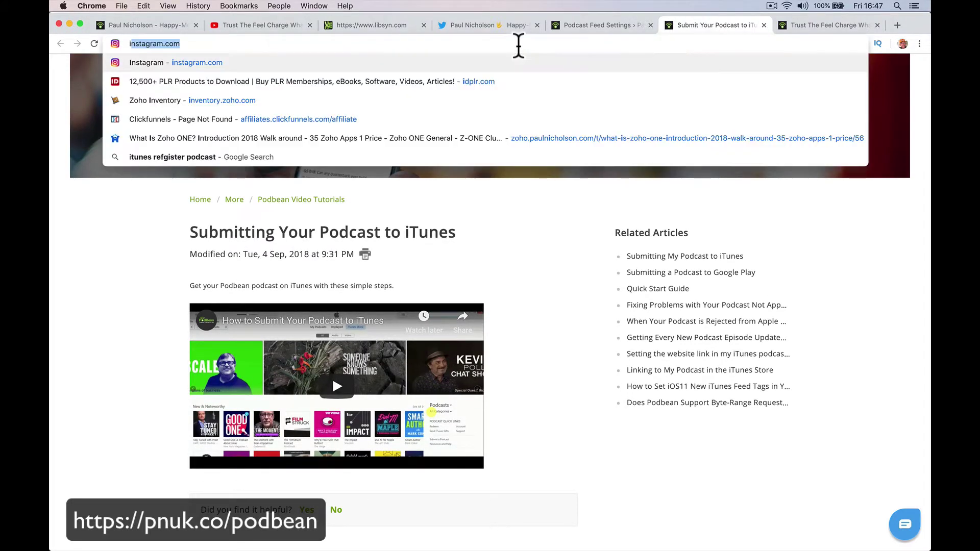
{"action": "type", "text": "tunes c"}
{"action": "key", "text": "BackSpace"}
{"action": "key", "text": "BackSpace"}
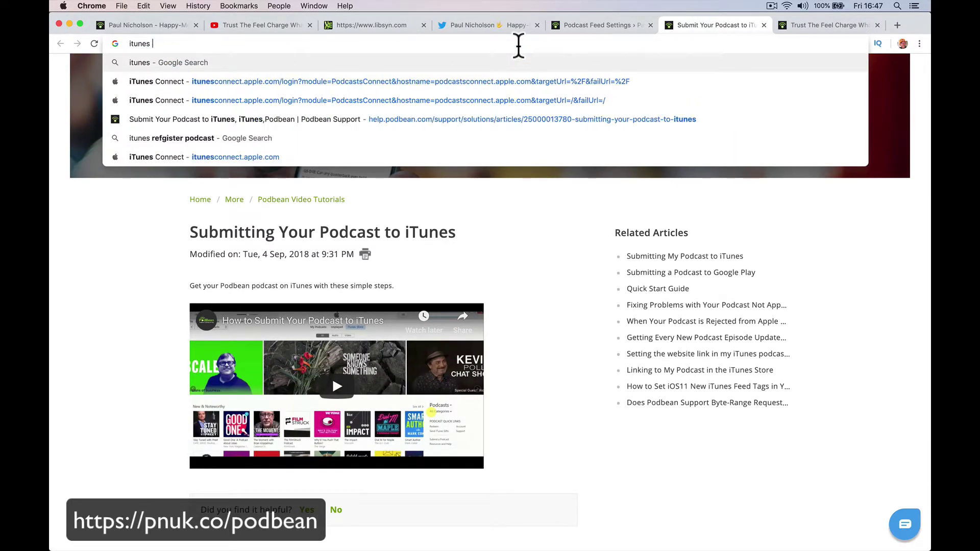
{"action": "type", "text": "submit"}
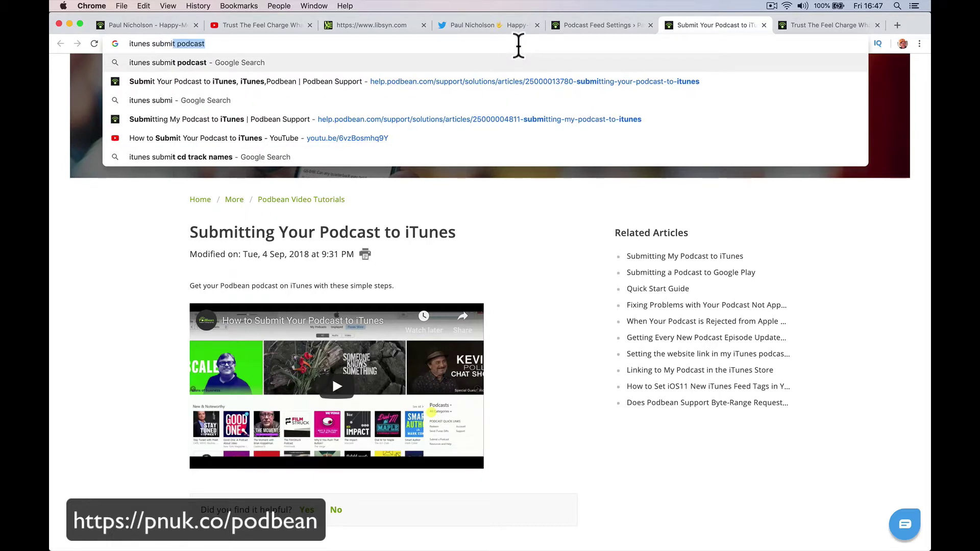
{"action": "type", "text": " podcast"}
{"action": "key", "text": "Return"}
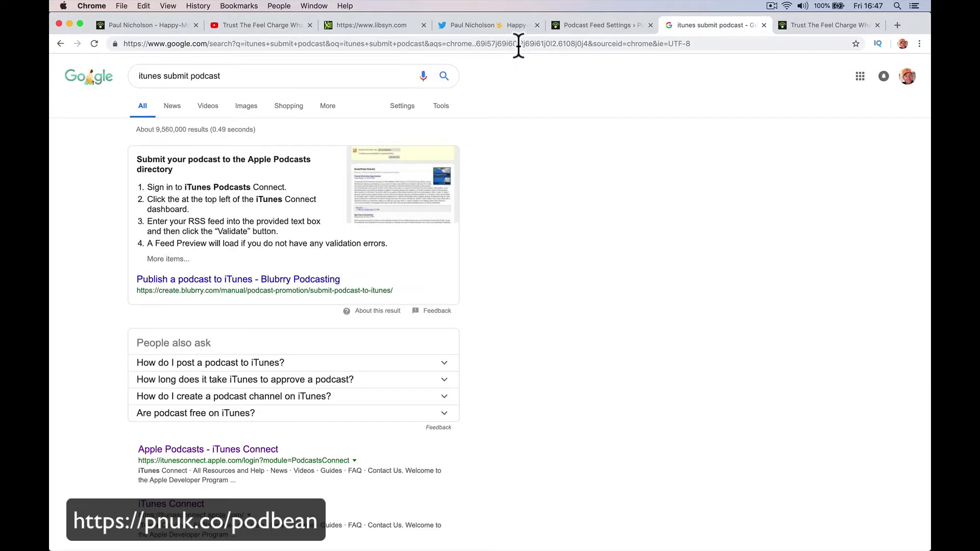
- Scroll the Google results down to the Apple Podcasts – iTunes Connect link
{"action": "scroll", "coordinate": [337, 301], "scroll_direction": "down", "scroll_amount": 3}
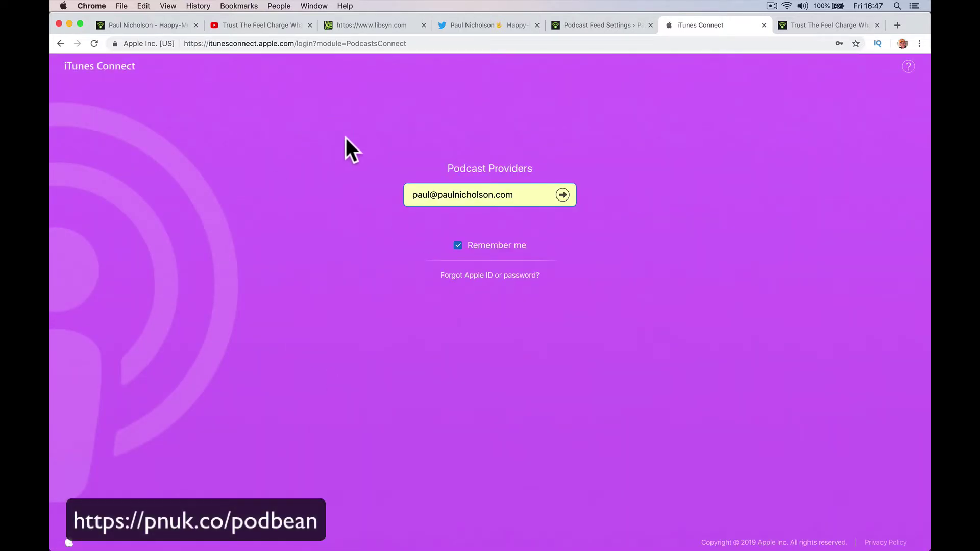
- Sign in to iTunes Connect with the saved Apple ID, then return to the Podbean feed tab
{"action": "left_click", "coordinate": [562, 195]}
{"action": "left_click", "coordinate": [561, 218]}
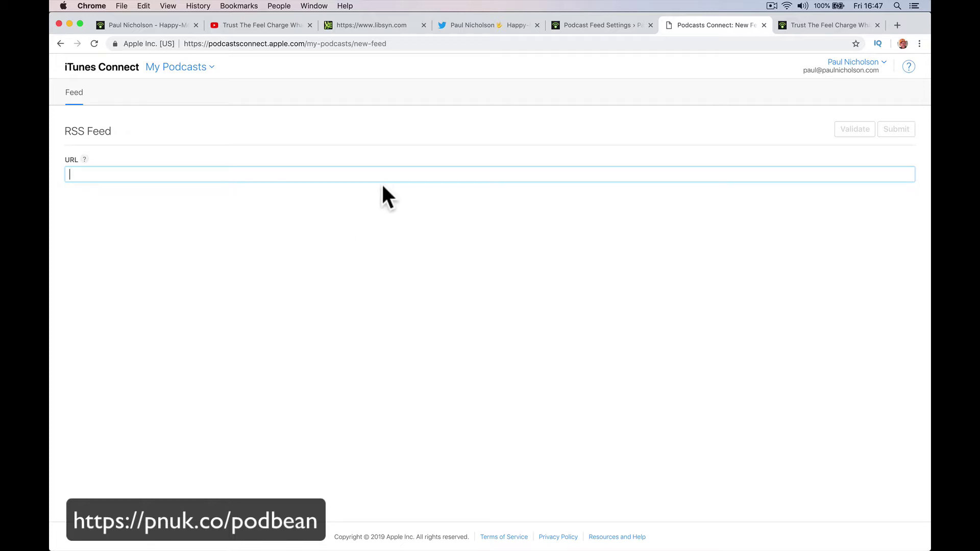
{"action": "left_click", "coordinate": [794, 26]}
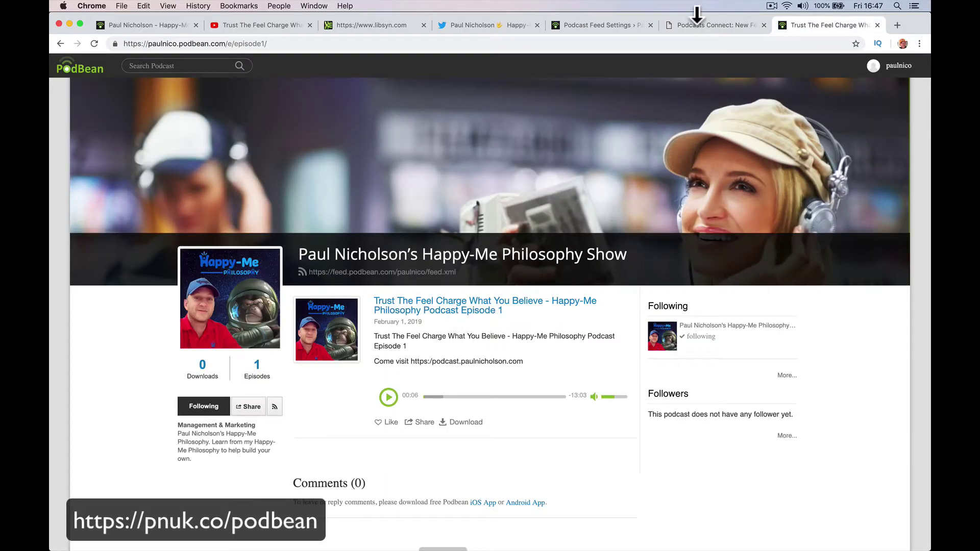
{"action": "left_click", "coordinate": [608, 25]}
- Copy the Podbean RSS feed link, paste it into the new feed URL field and validate
{"action": "right_click", "coordinate": [407, 245]}
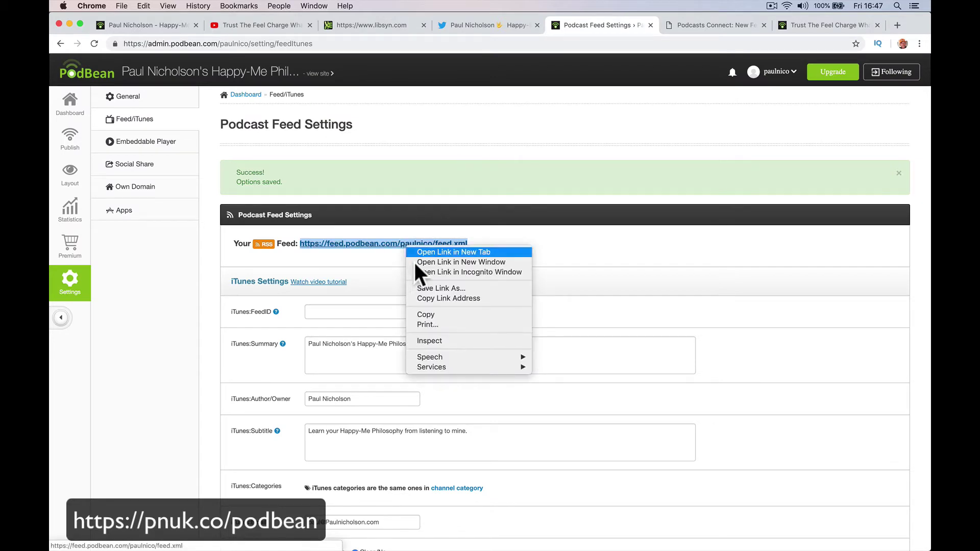
{"action": "left_click", "coordinate": [429, 313]}
{"action": "left_click", "coordinate": [698, 25]}
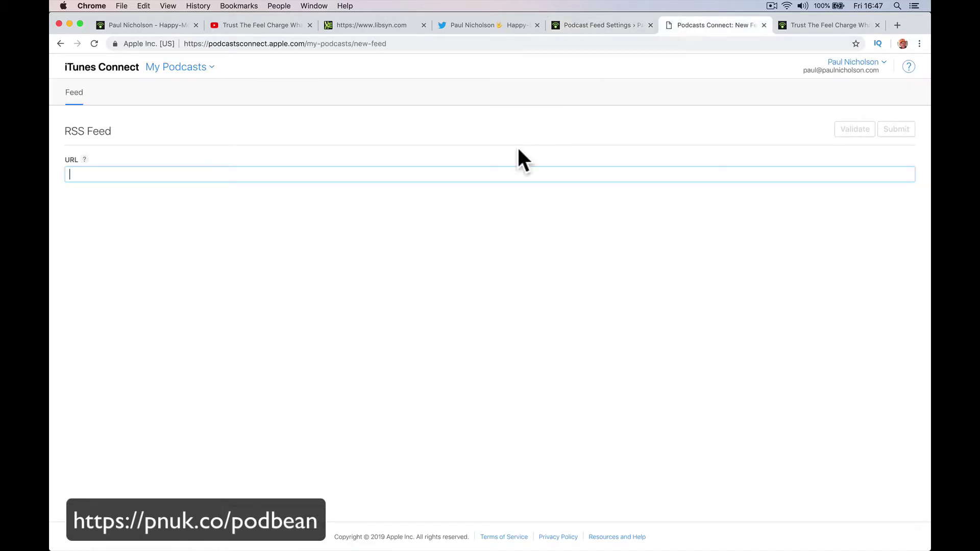
{"action": "right_click", "coordinate": [468, 177]}
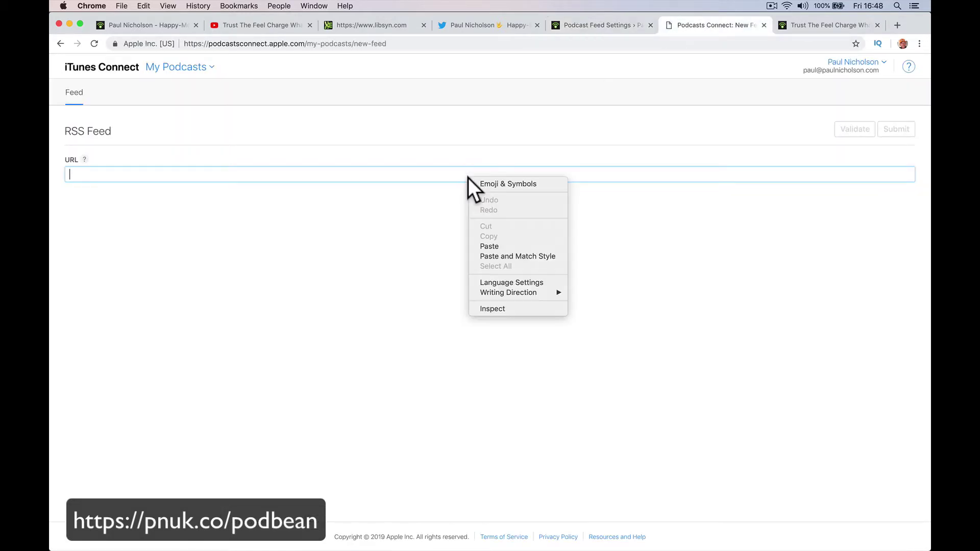
{"action": "left_click", "coordinate": [490, 246]}
{"action": "left_click", "coordinate": [851, 130]}
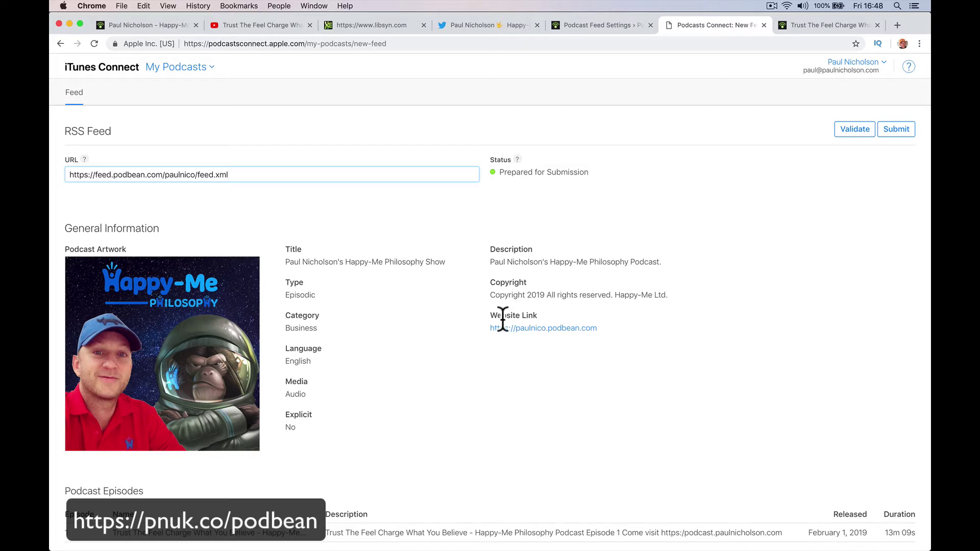
- Scroll through the validated feed preview listing 'Trust The Feel Charge What You Believe'
{"action": "scroll", "coordinate": [453, 353], "scroll_direction": "down", "scroll_amount": 2}
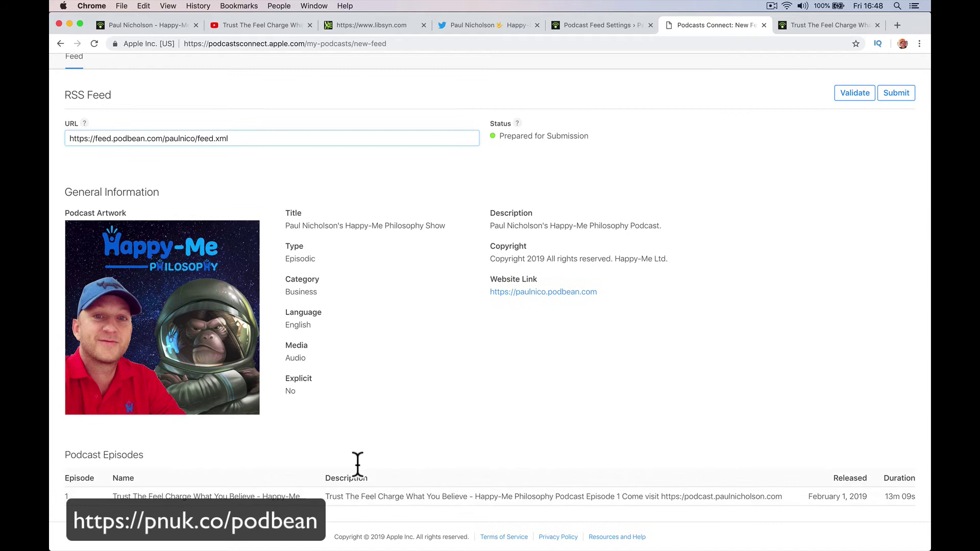
{"action": "scroll", "coordinate": [378, 227], "scroll_direction": "up", "scroll_amount": 2}
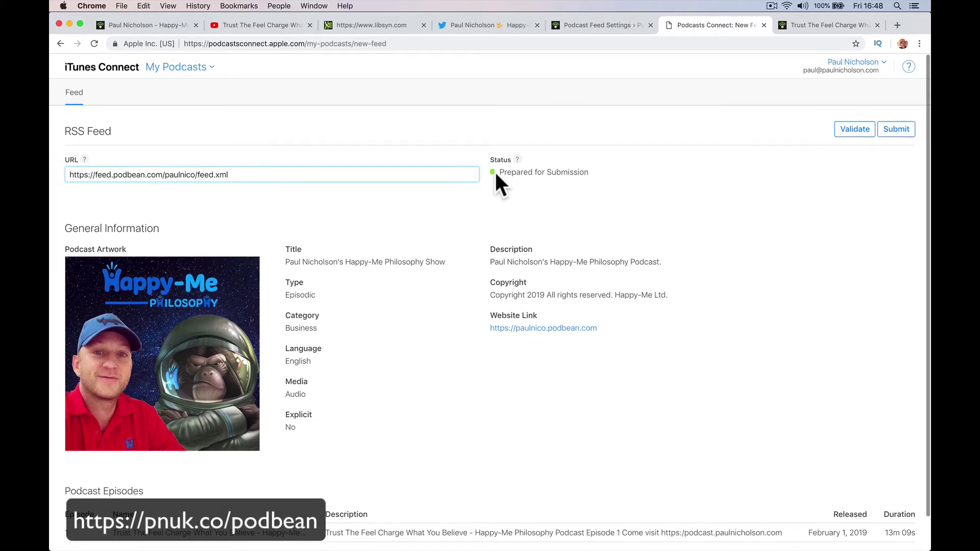